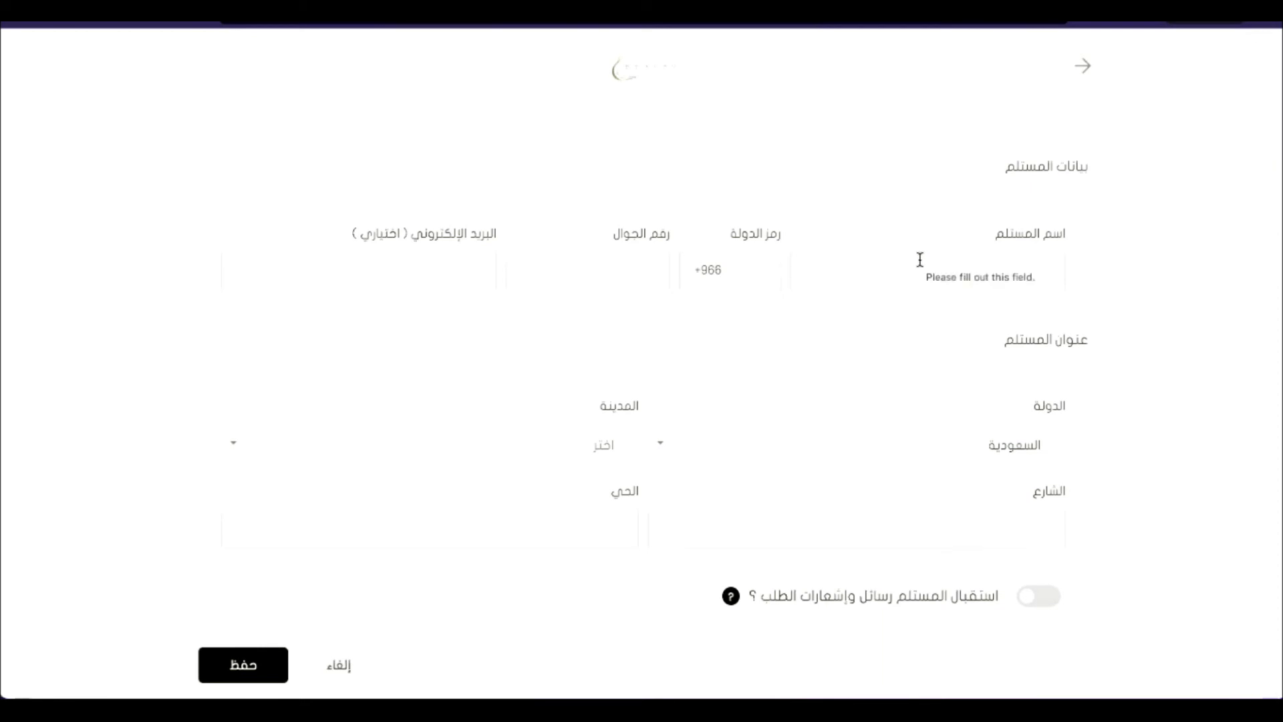
{"action": "left_click", "coordinate": [920, 259]}
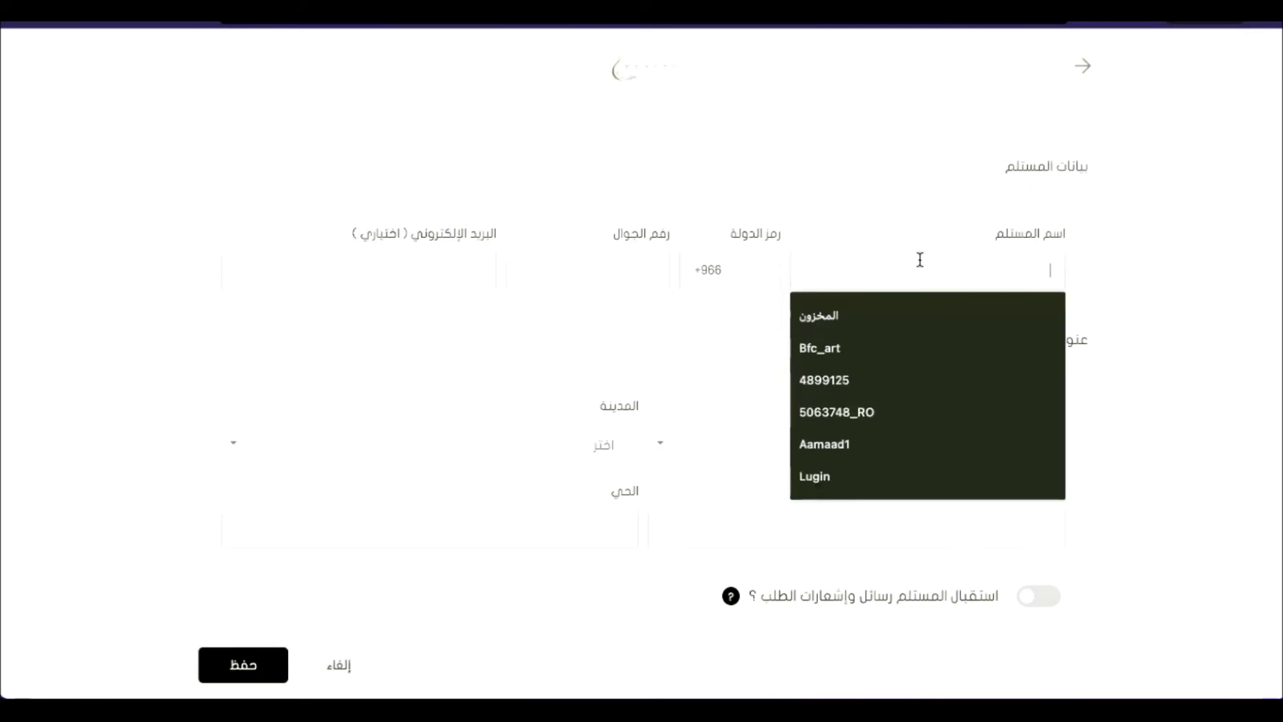
{"action": "left_click", "coordinate": [640, 457]}
{"action": "left_click", "coordinate": [790, 450]}
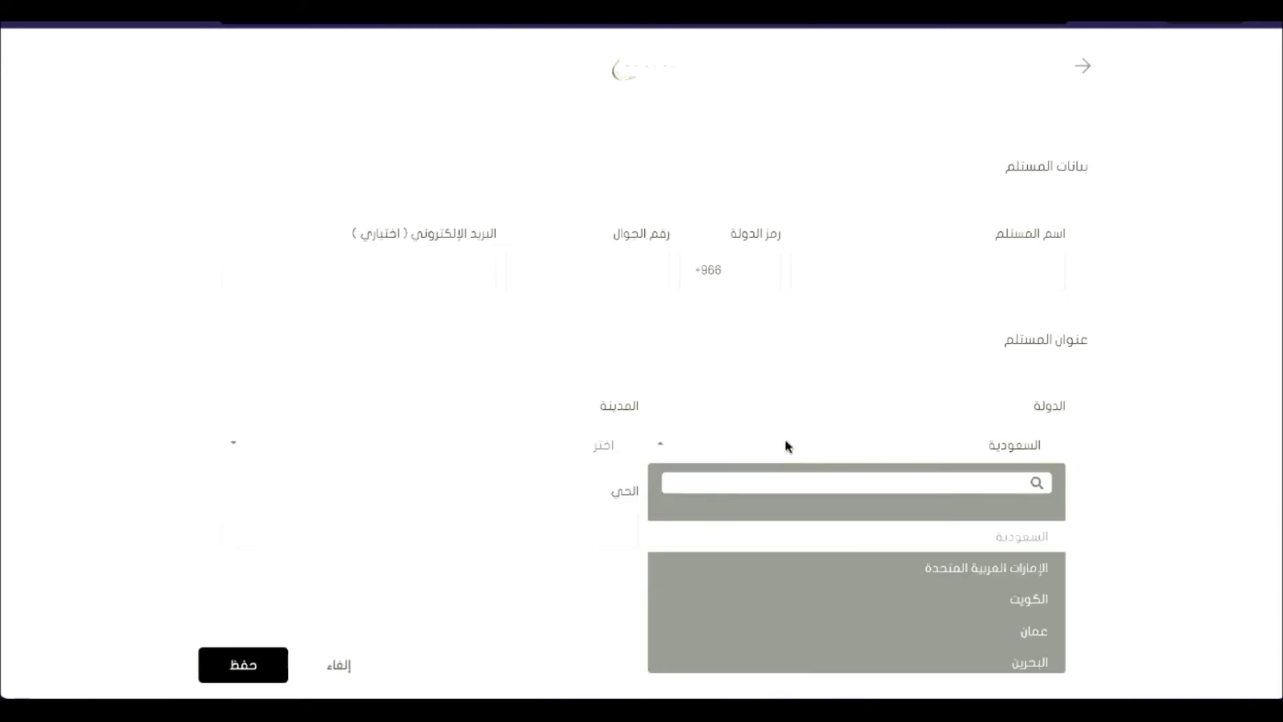
{"action": "left_click", "coordinate": [770, 391]}
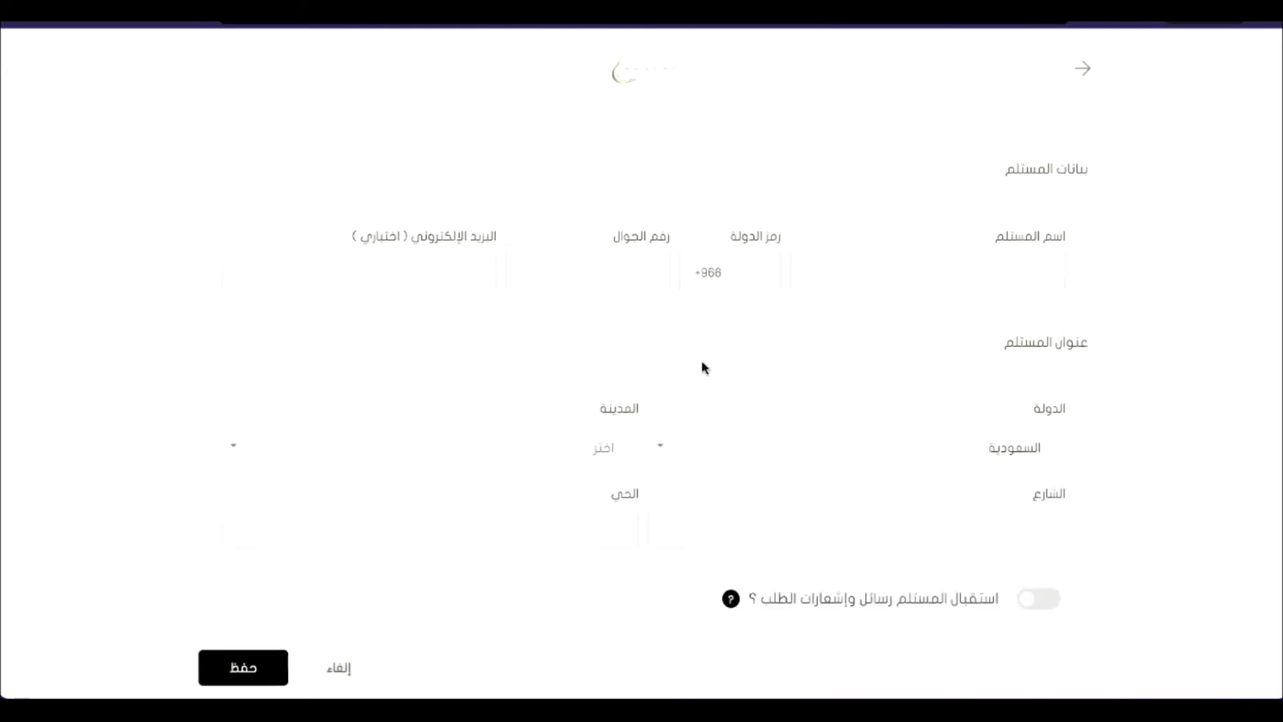
{"action": "left_click", "coordinate": [374, 647]}
Keep مندوب as the delivery company and continue the checkout to payment and confirmation
{"action": "scroll", "coordinate": [786, 495], "scroll_direction": "down", "scroll_amount": 10}
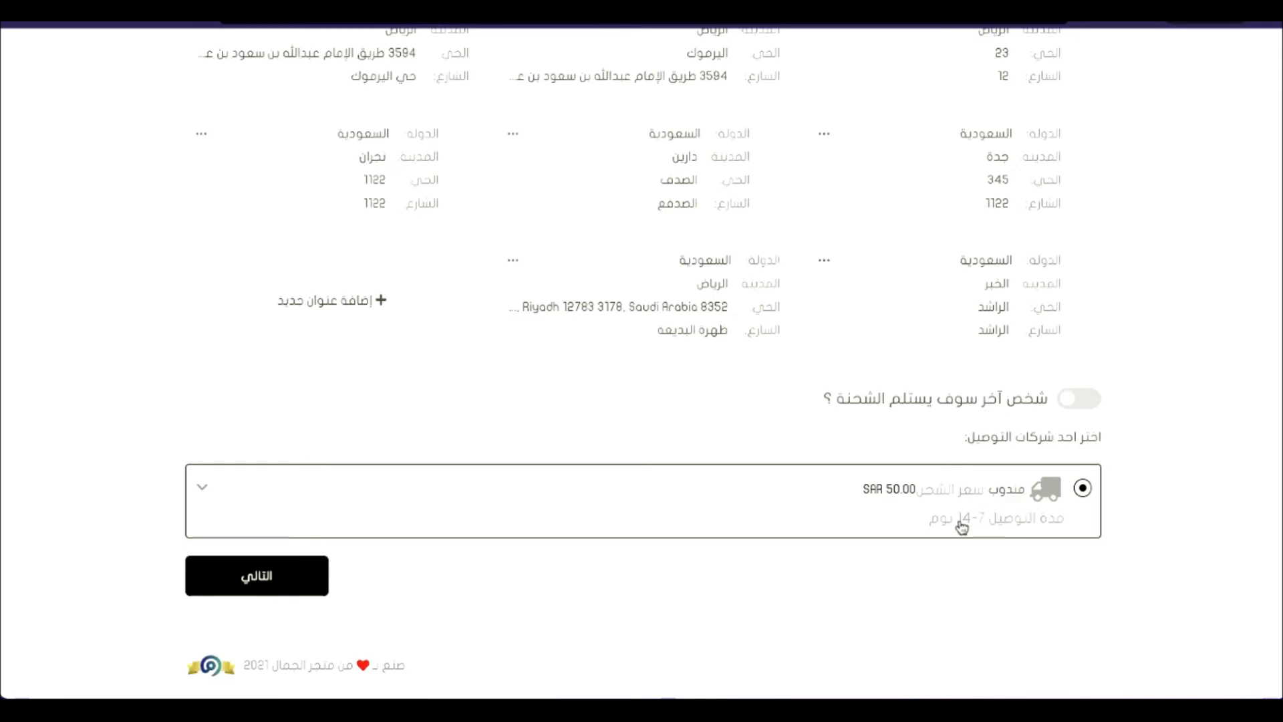
{"action": "left_click", "coordinate": [314, 576]}
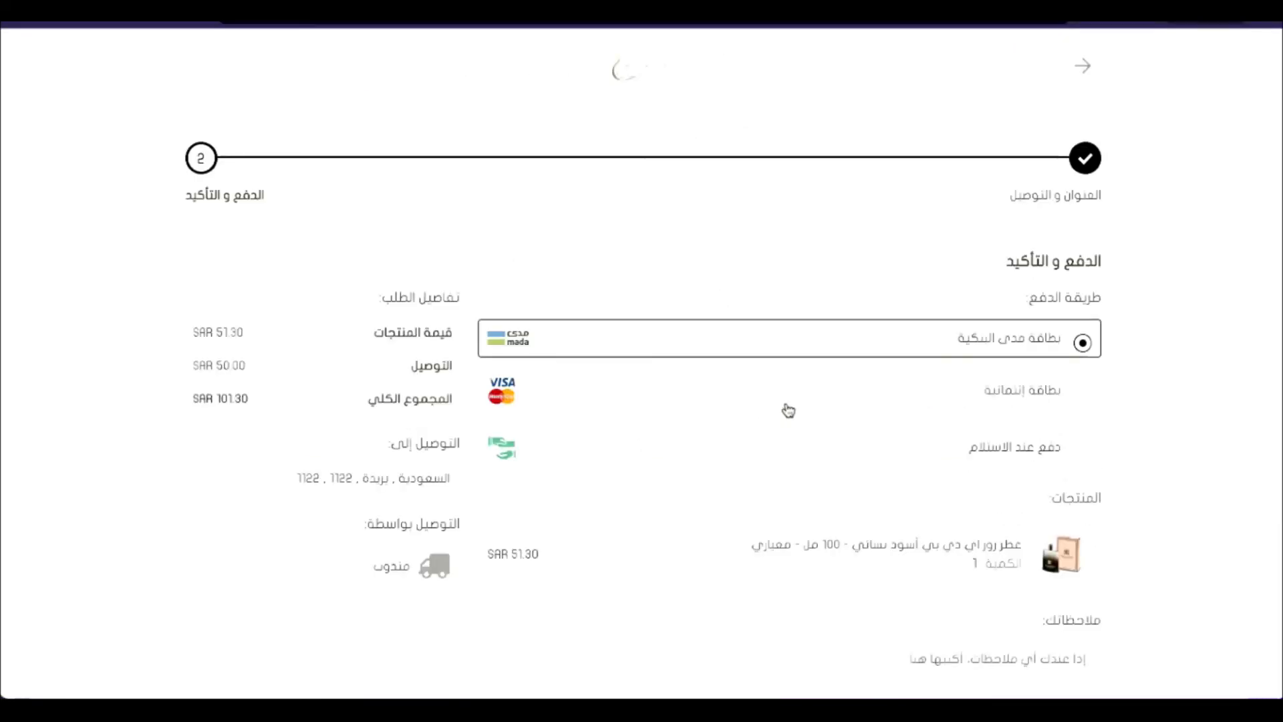
Choose cash on delivery (دفع عند الاستلام) as the payment method and confirm the order
{"action": "scroll", "coordinate": [786, 409], "scroll_direction": "down", "scroll_amount": 1}
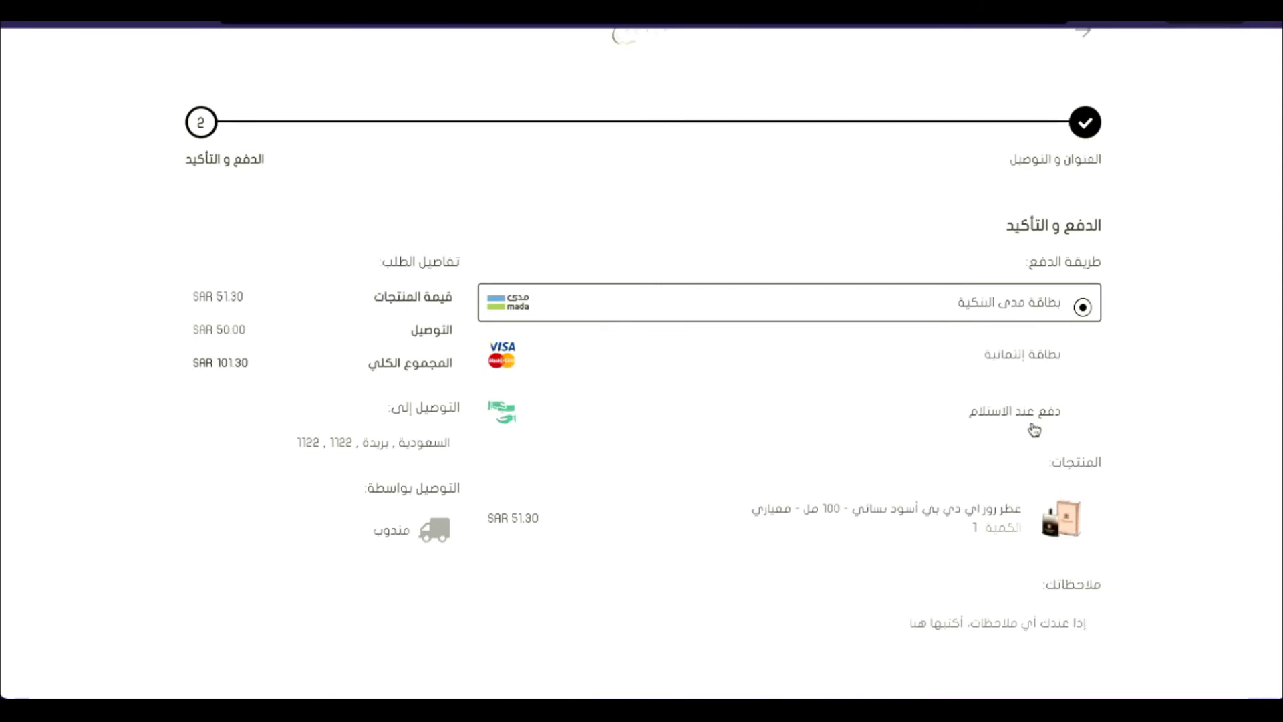
{"action": "scroll", "coordinate": [1028, 556], "scroll_direction": "down", "scroll_amount": 5}
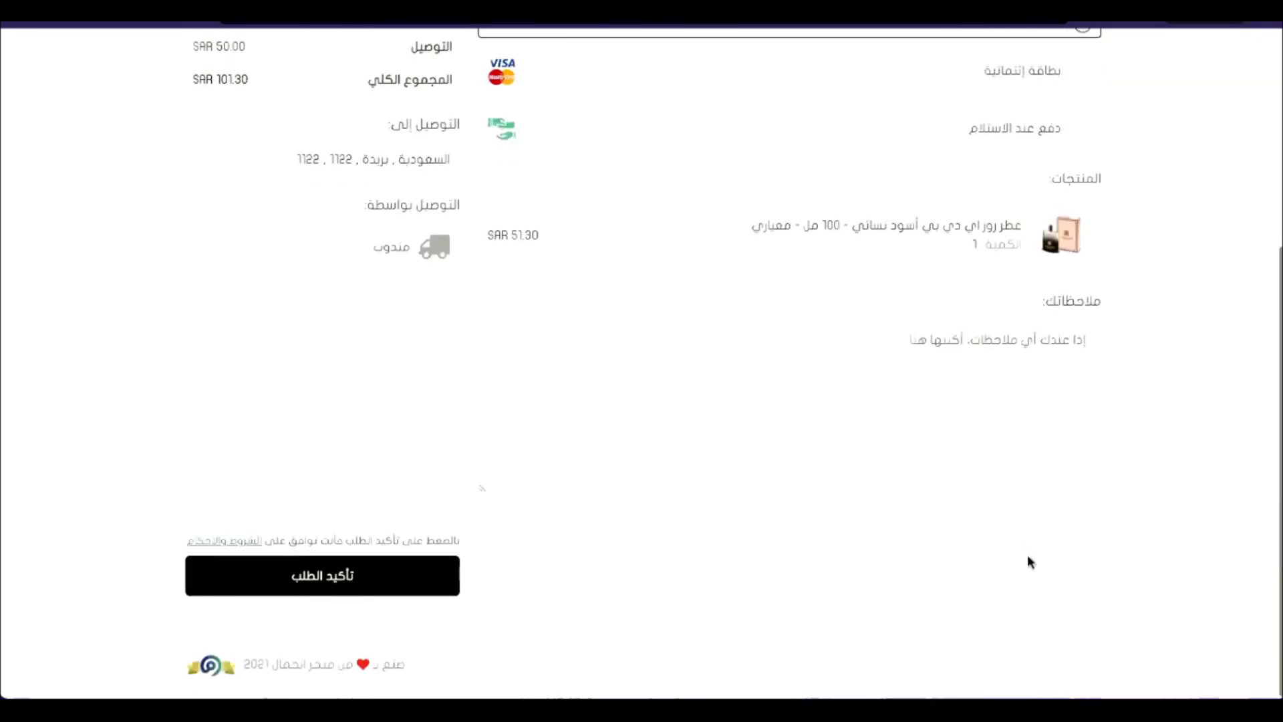
{"action": "scroll", "coordinate": [1030, 562], "scroll_direction": "up", "scroll_amount": 4}
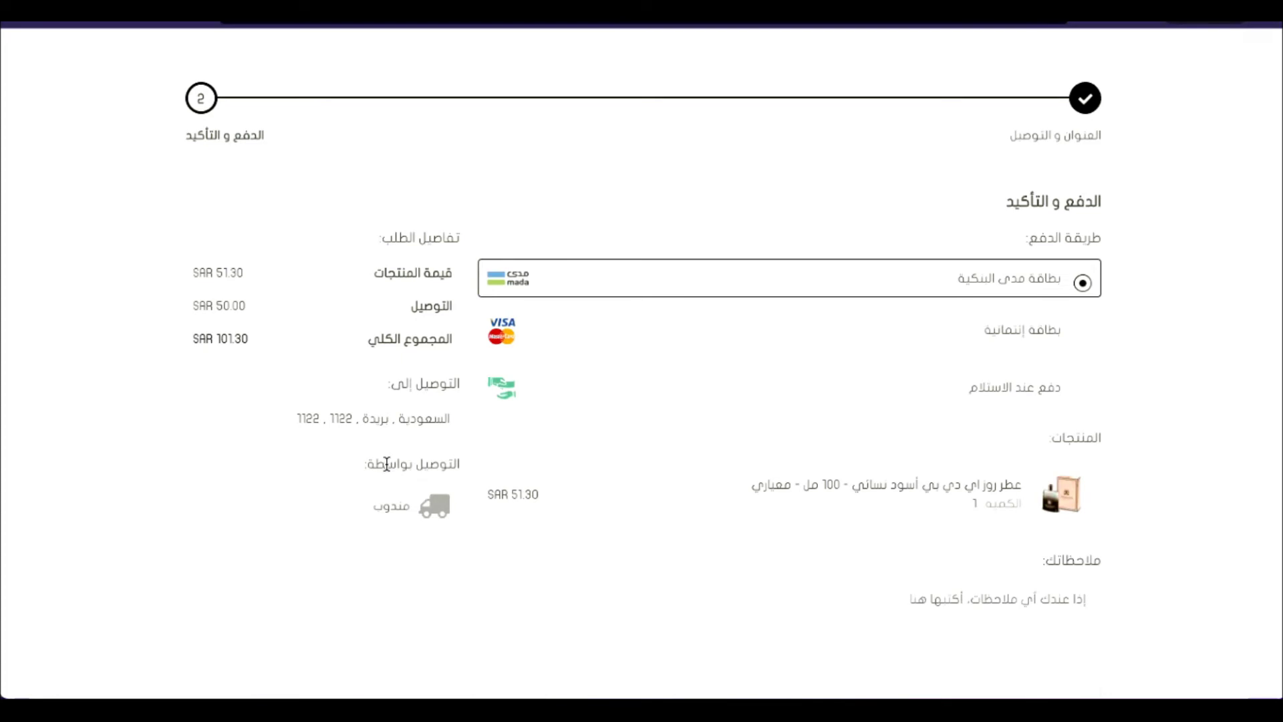
{"action": "left_click", "coordinate": [1079, 389]}
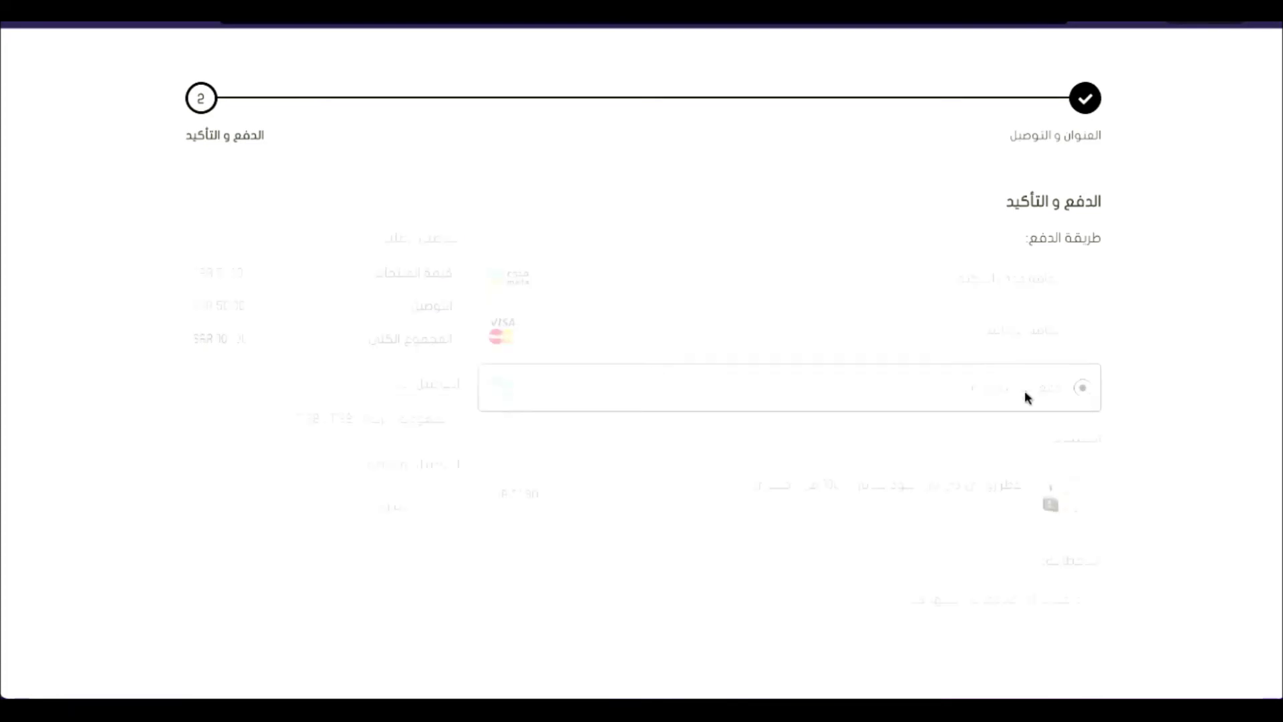
{"action": "scroll", "coordinate": [696, 401], "scroll_direction": "down", "scroll_amount": 4}
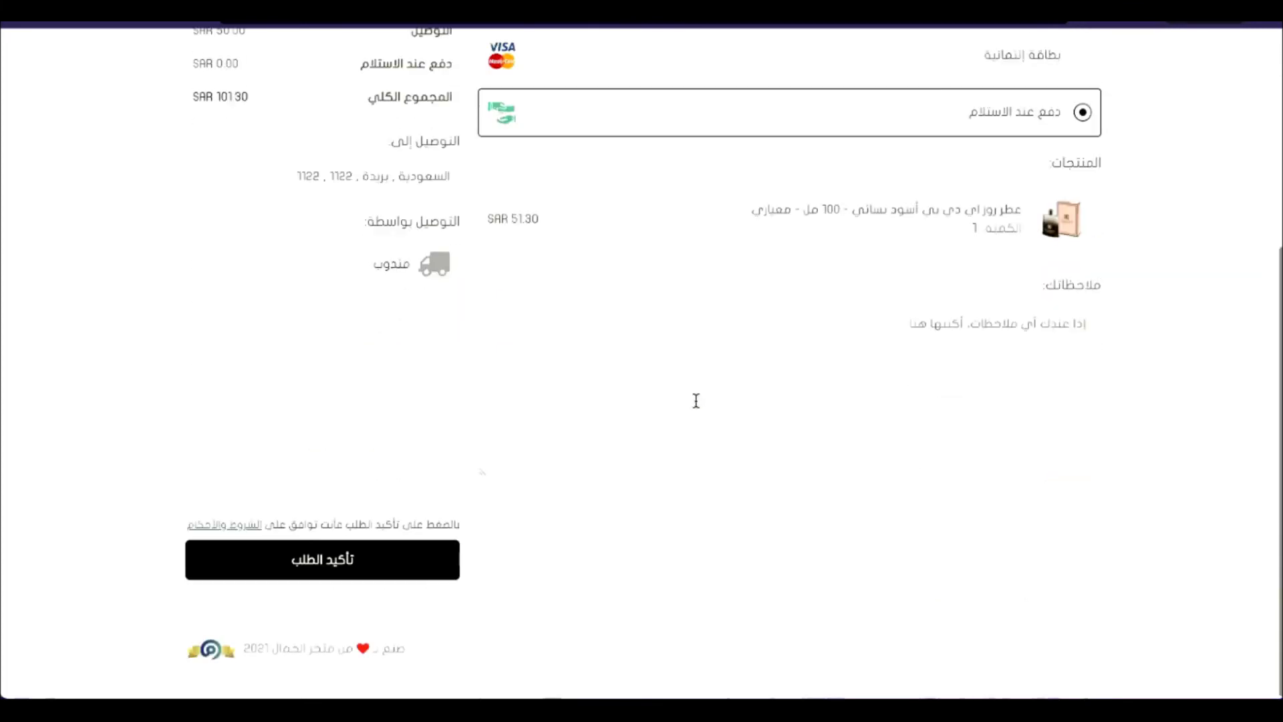
{"action": "left_click", "coordinate": [367, 563]}
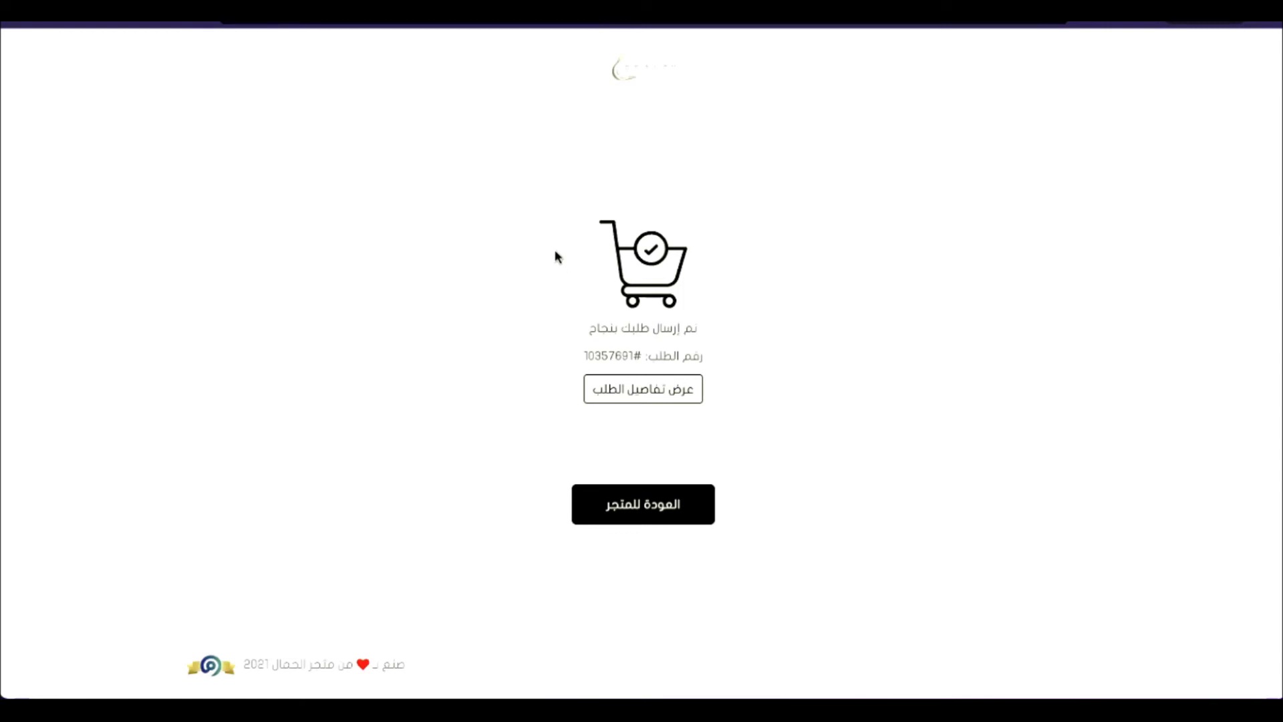
Switch to the Zid store dashboard and show the list of all orders (جميع الطلبات)
{"action": "left_click", "coordinate": [482, 23]}
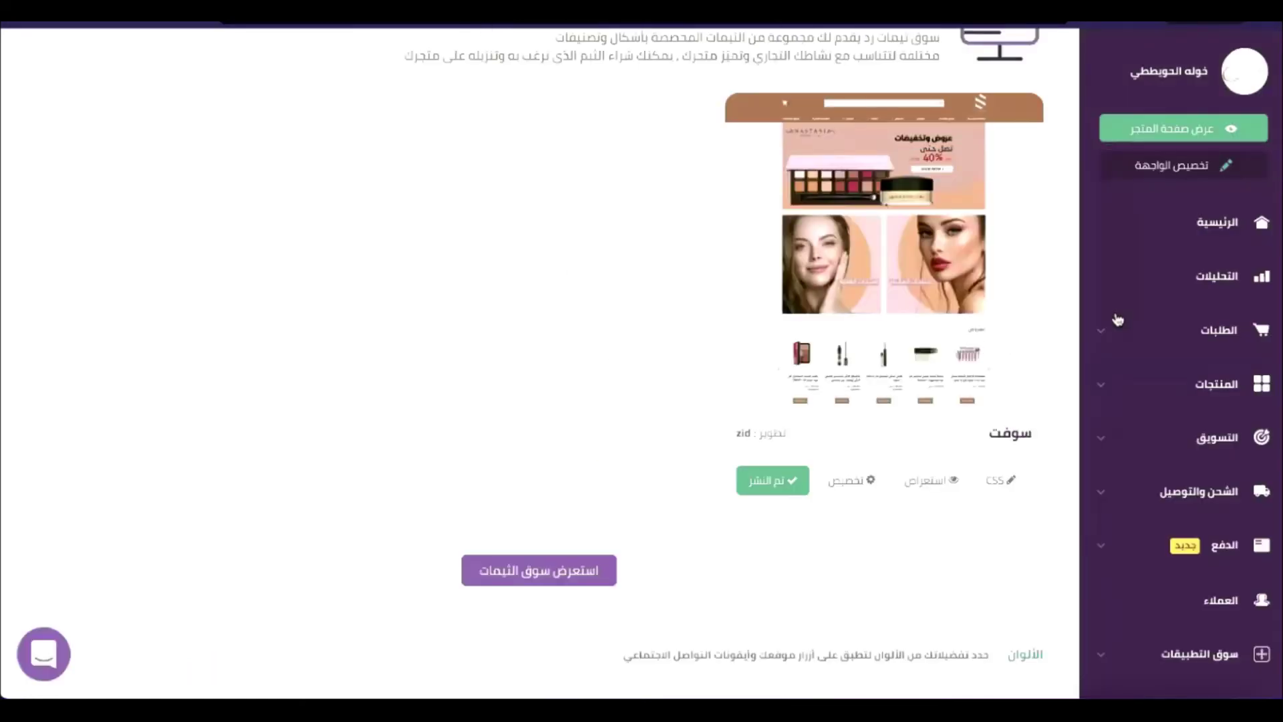
{"action": "scroll", "coordinate": [1136, 314], "scroll_direction": "down", "scroll_amount": 1}
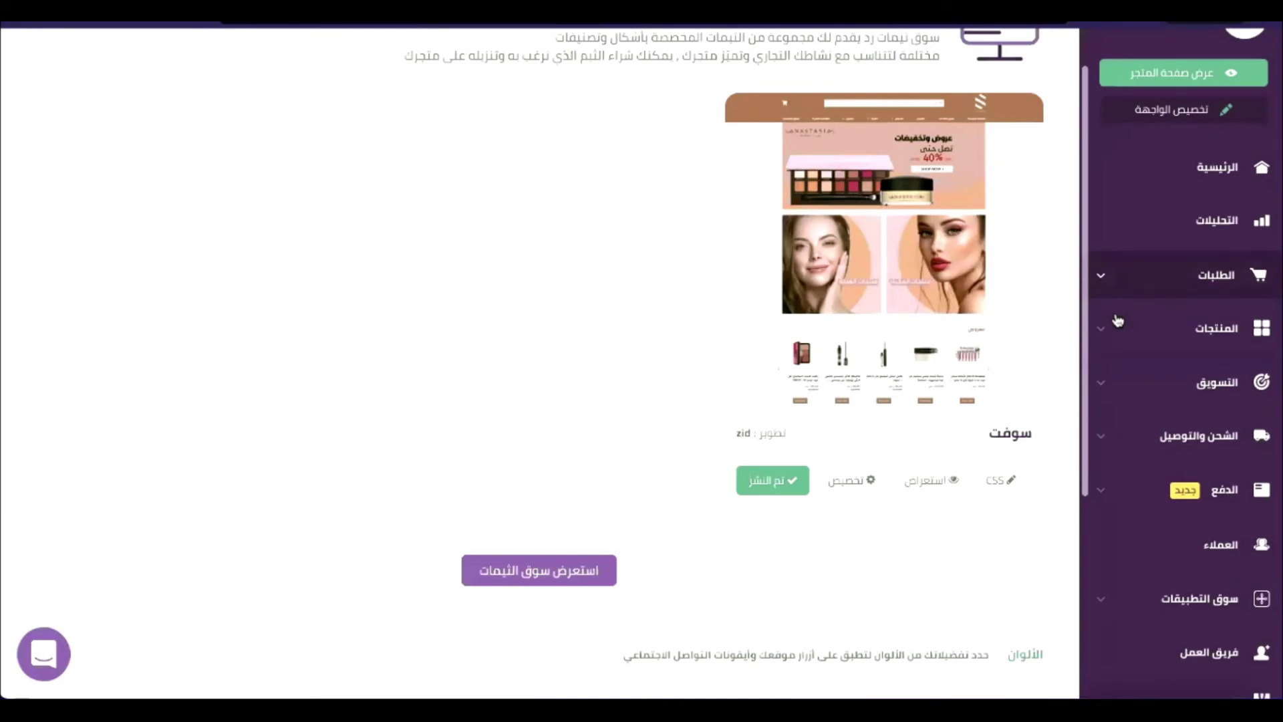
{"action": "left_click", "coordinate": [1216, 267]}
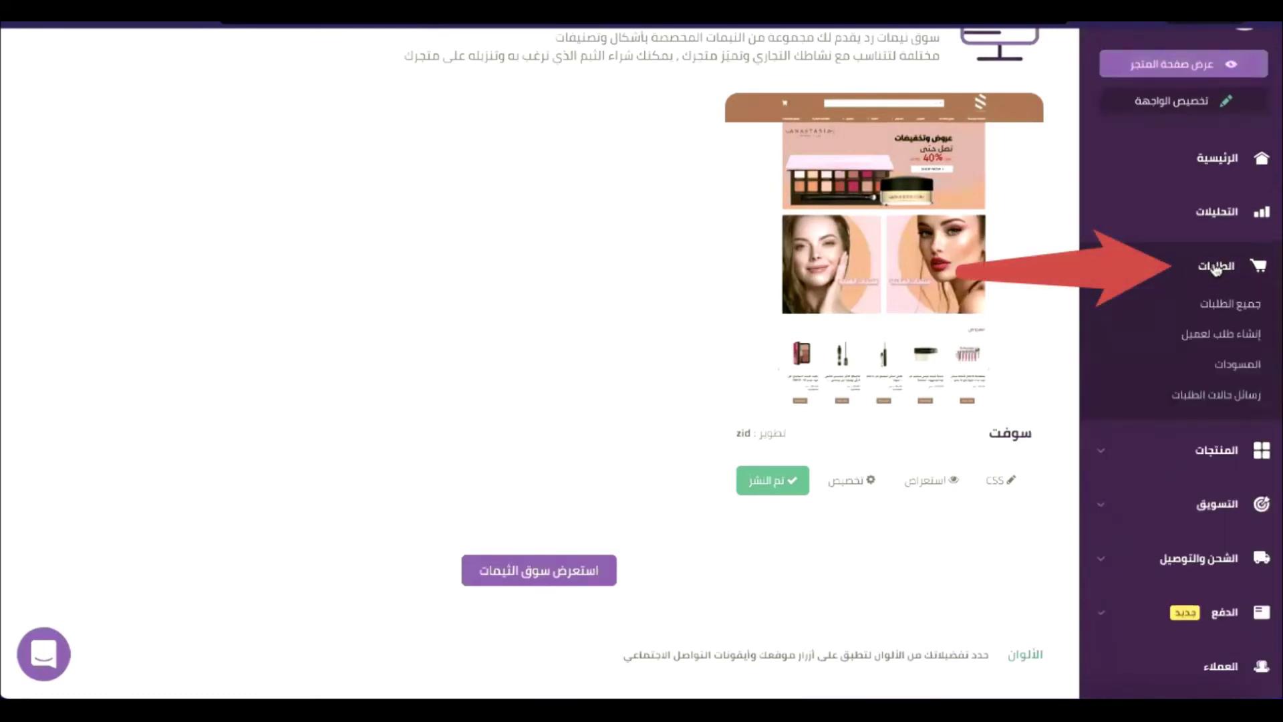
{"action": "left_click", "coordinate": [1226, 306]}
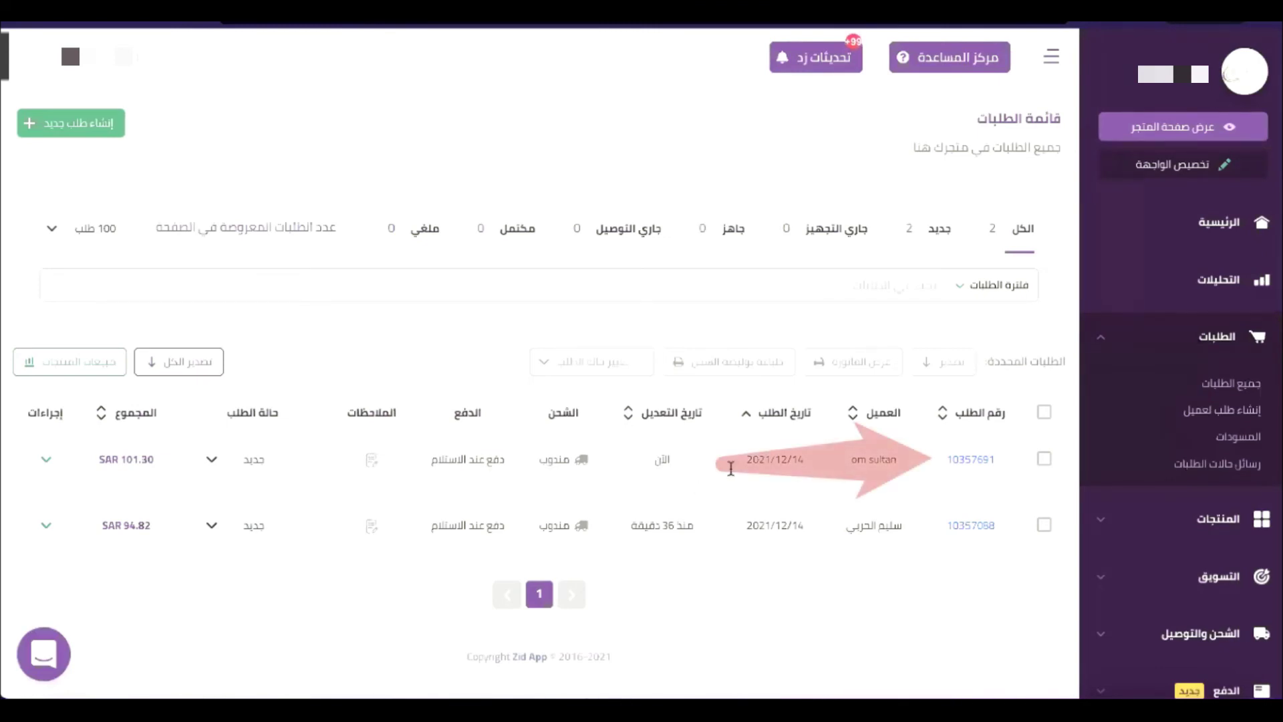
Open the details of the newest order, the one totalling 101.30 SAR, and review them
{"action": "left_click", "coordinate": [973, 460]}
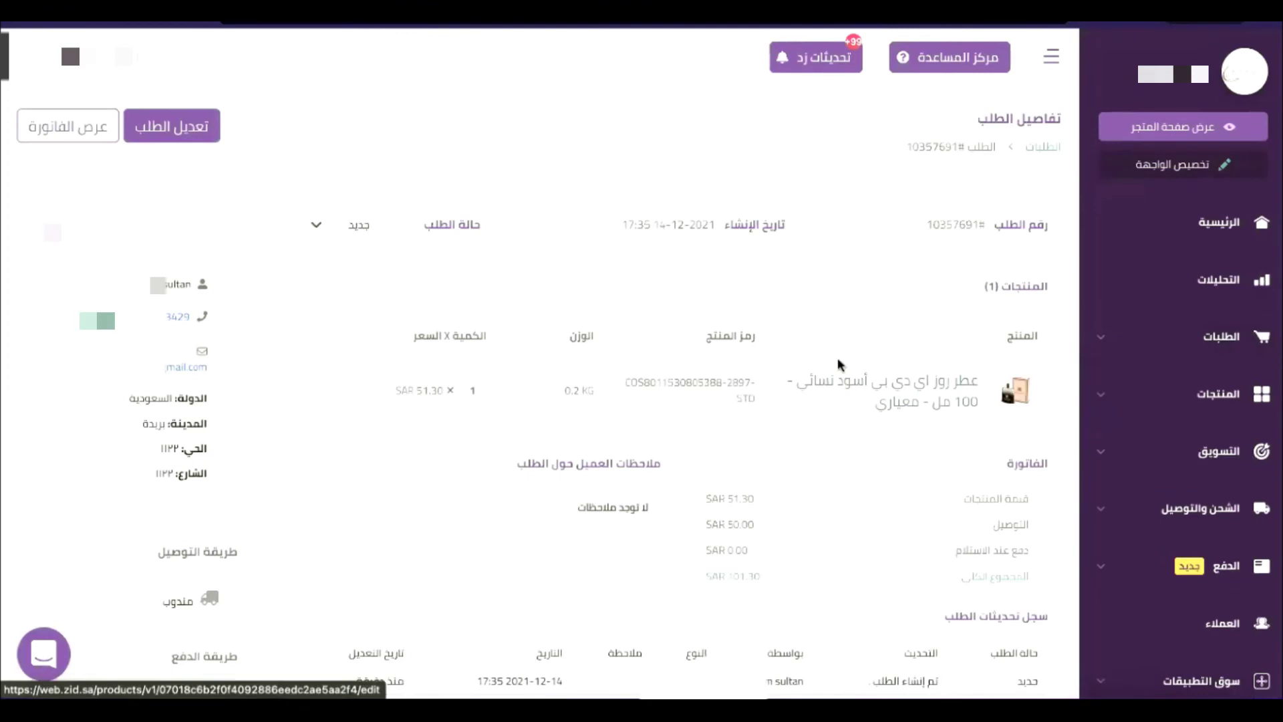
{"action": "scroll", "coordinate": [837, 561], "scroll_direction": "down", "scroll_amount": 3}
{"action": "scroll", "coordinate": [837, 546], "scroll_direction": "up", "scroll_amount": 2}
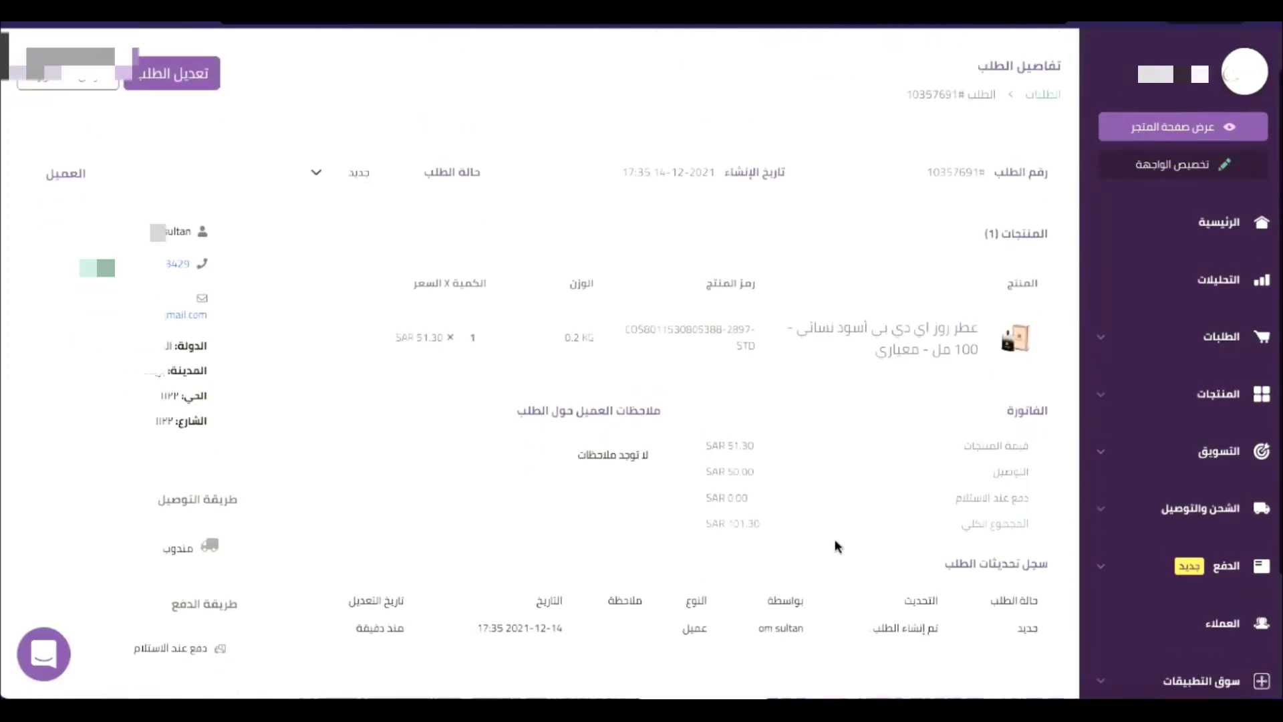
Advance the order's status first to جاري التجهيز (in preparation) and from there to جاهز (ready)
{"action": "left_click", "coordinate": [367, 176]}
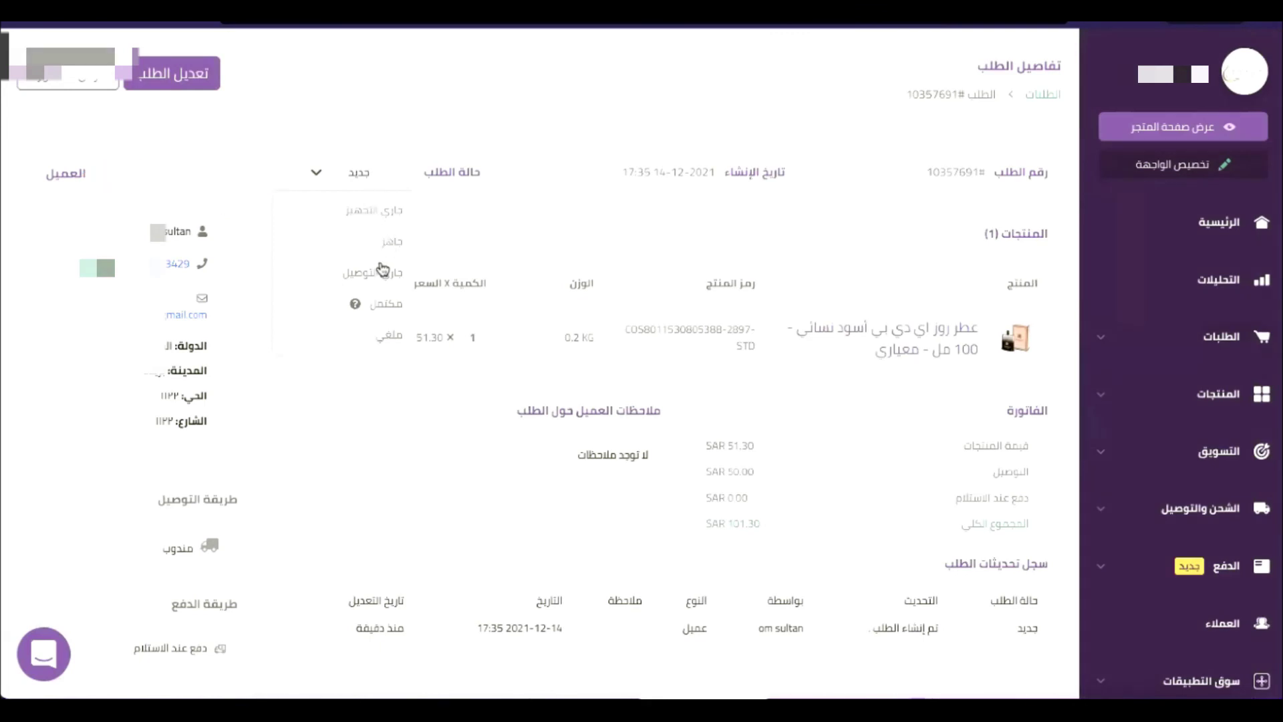
{"action": "left_click", "coordinate": [375, 212]}
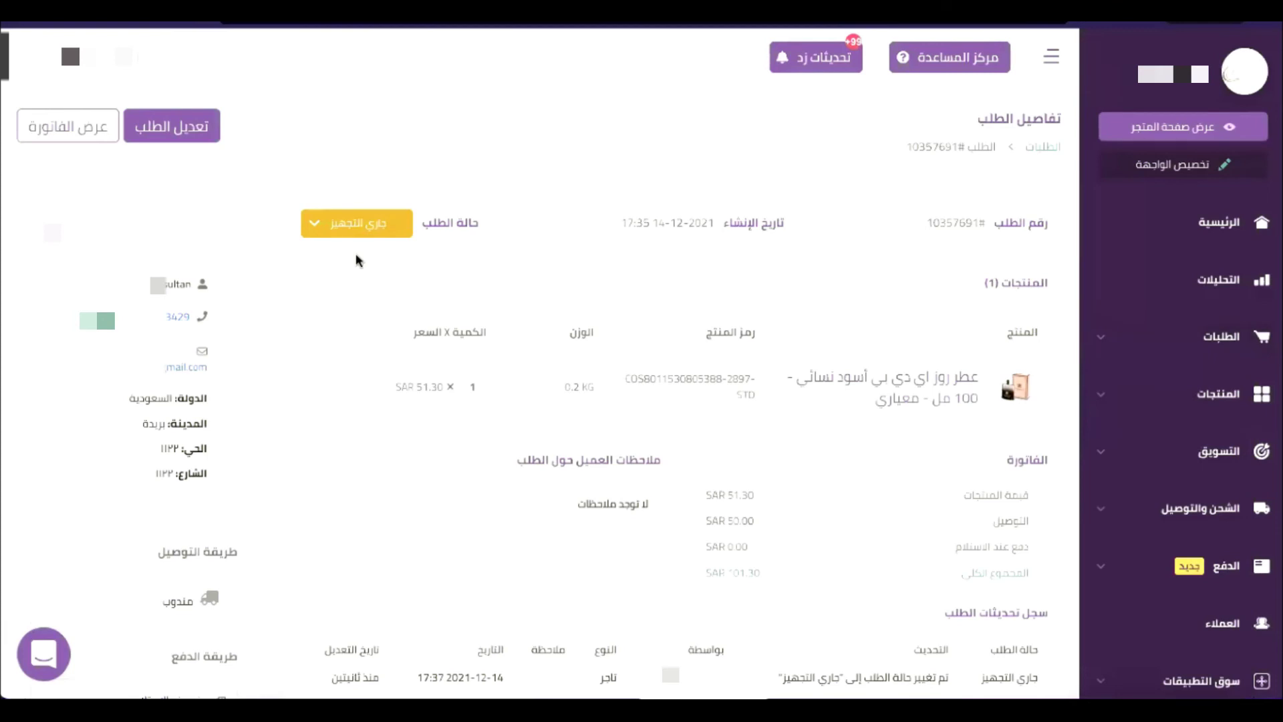
{"action": "left_click", "coordinate": [344, 230]}
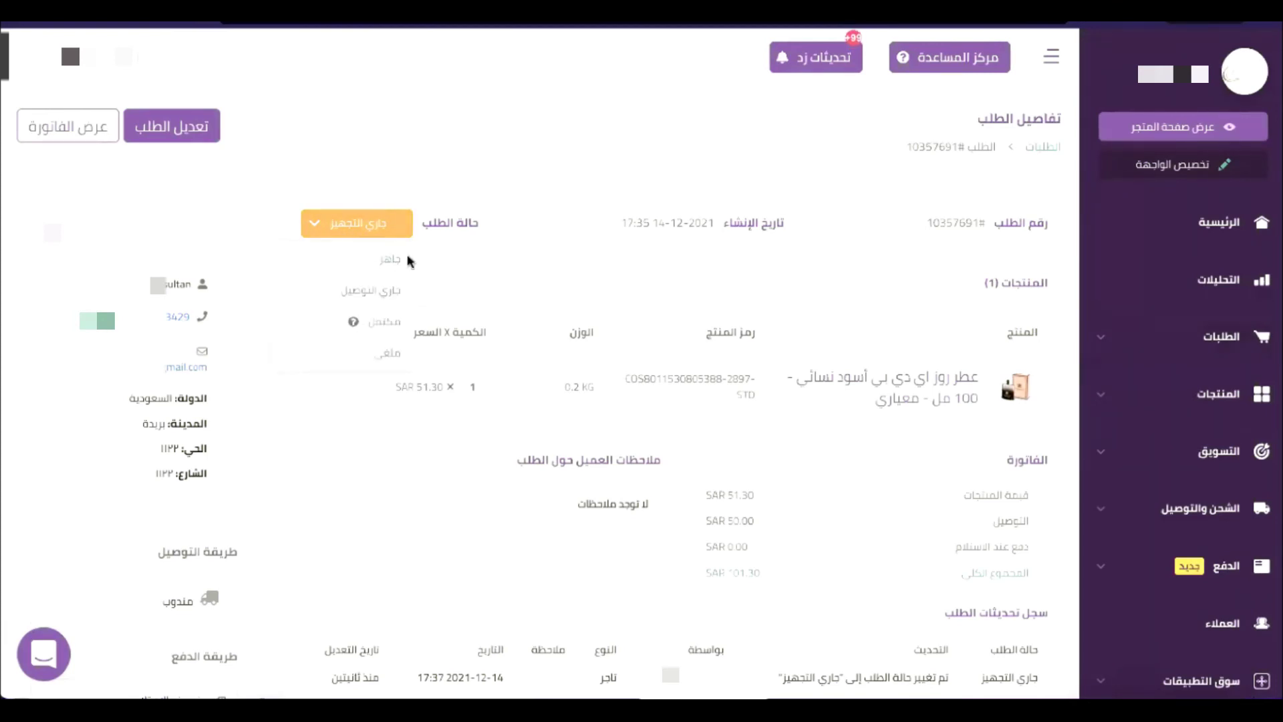
{"action": "left_click", "coordinate": [388, 261]}
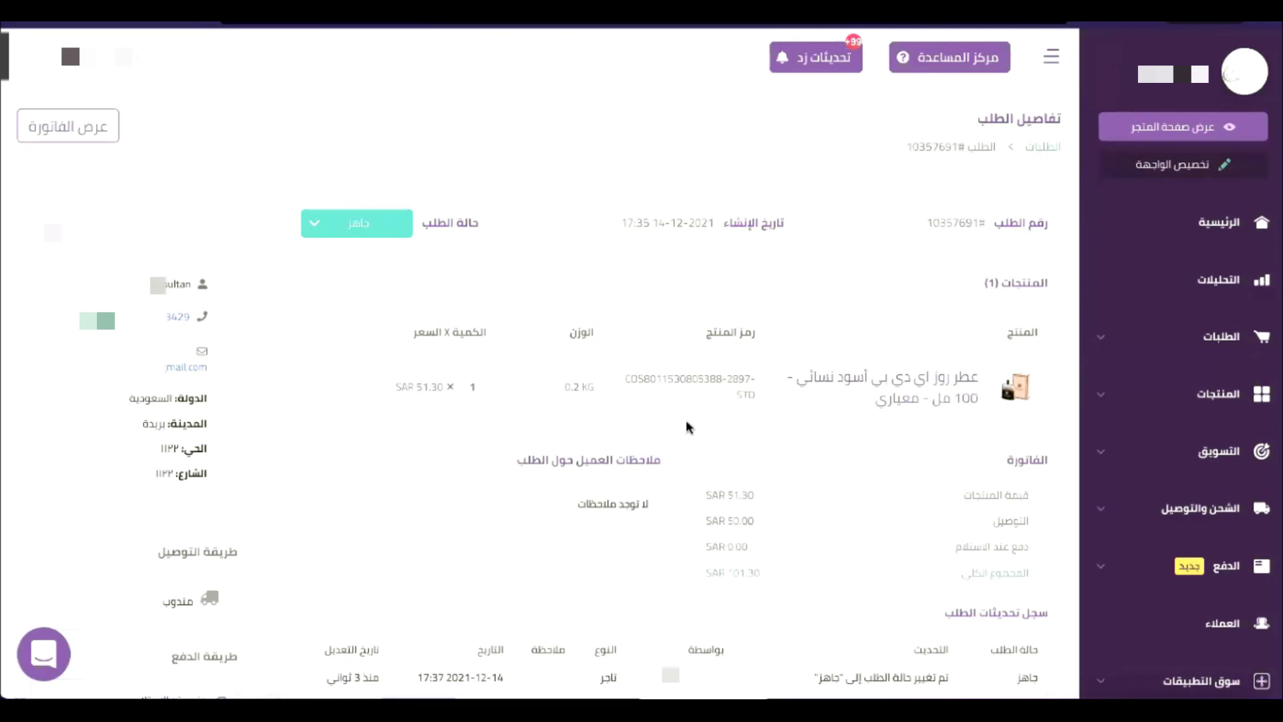
{"action": "scroll", "coordinate": [687, 426], "scroll_direction": "down", "scroll_amount": 3}
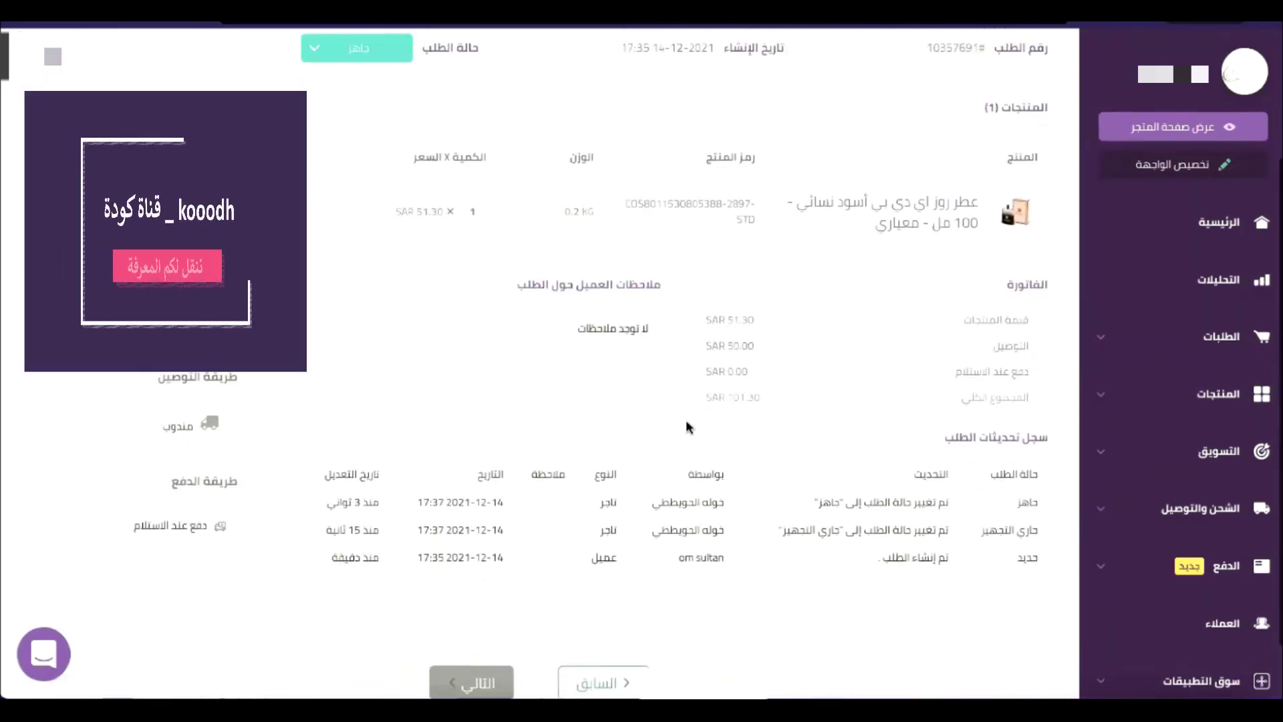
{"action": "scroll", "coordinate": [687, 426], "scroll_direction": "up", "scroll_amount": 3}
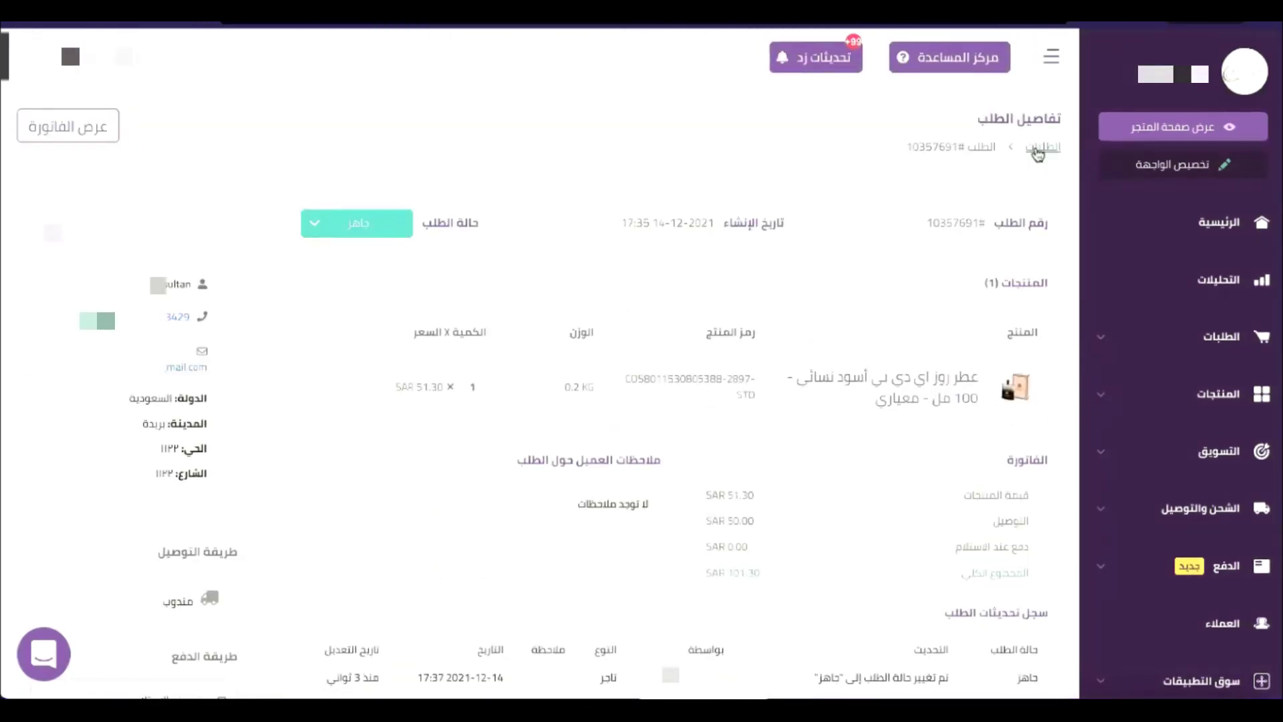
Return to the orders list, select the 101.30 SAR order and change its status to ملغي (cancelled)
{"action": "left_click", "coordinate": [1037, 148]}
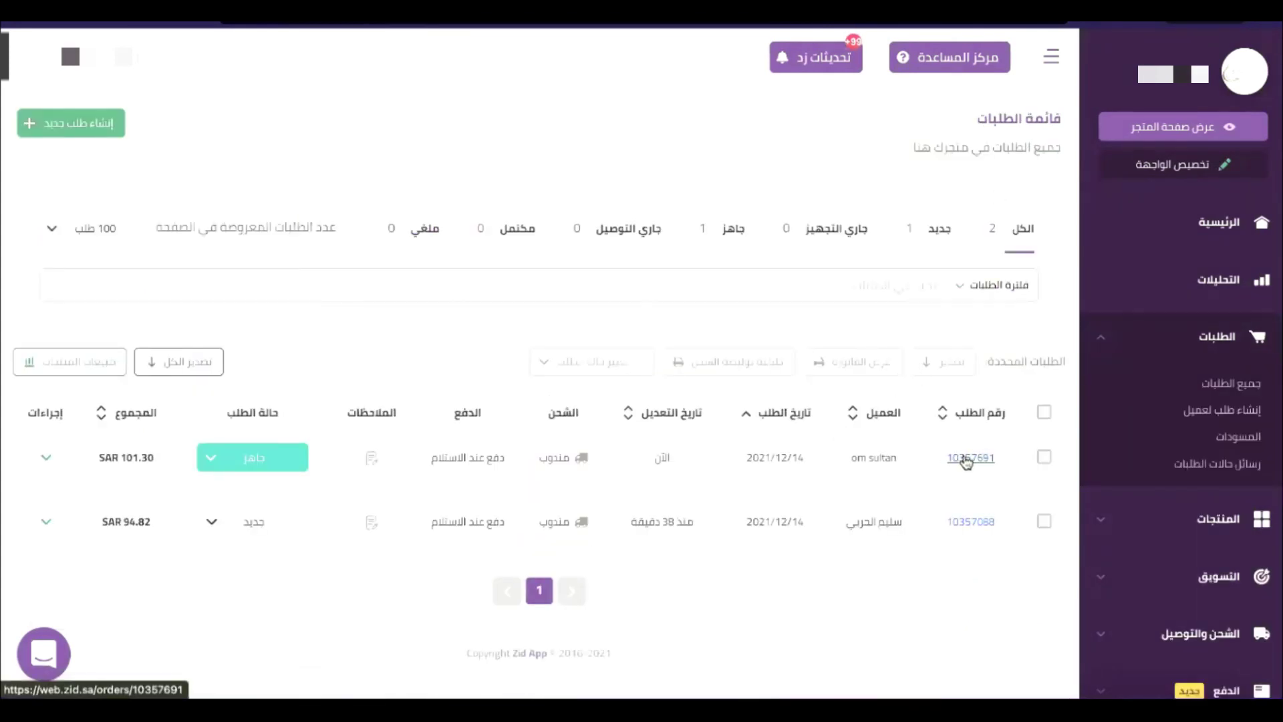
{"action": "left_click", "coordinate": [1045, 458]}
{"action": "left_click", "coordinate": [606, 366]}
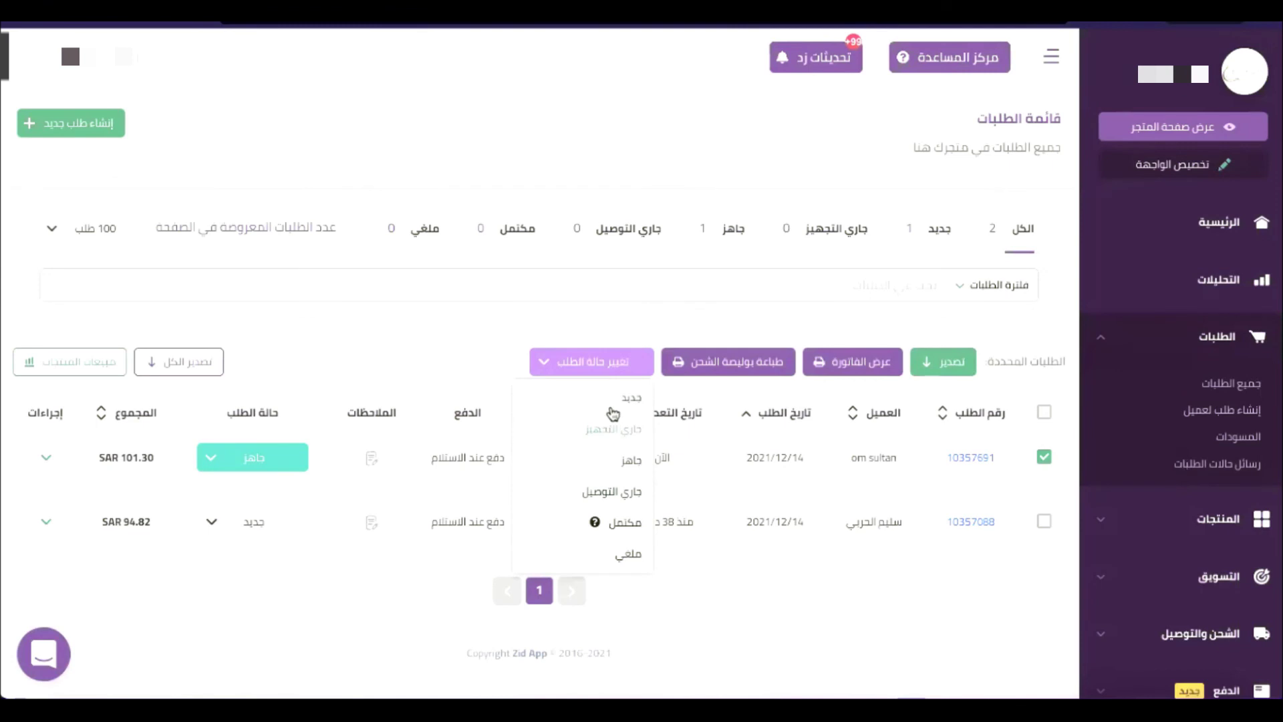
{"action": "left_click", "coordinate": [625, 560]}
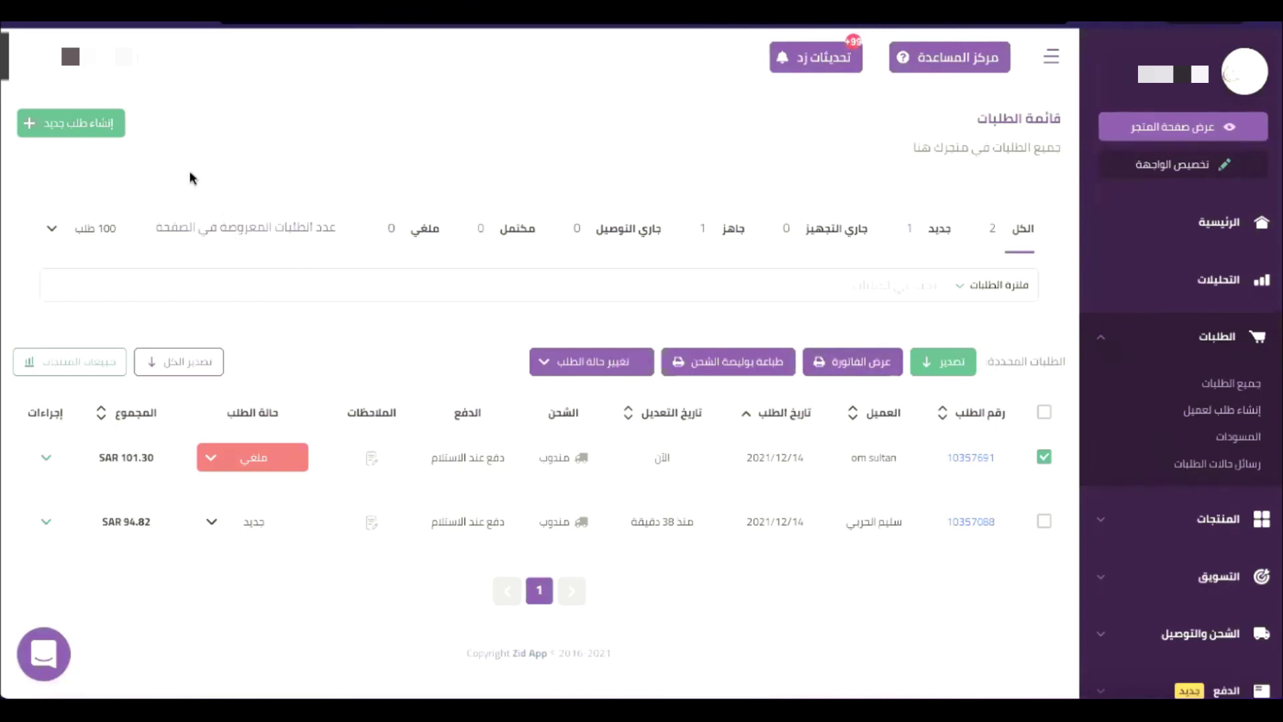
Start a new order and add the unisex عطر روز كولكشن أوريجينال perfume, 100 مل, in size معياري
{"action": "left_click", "coordinate": [76, 125]}
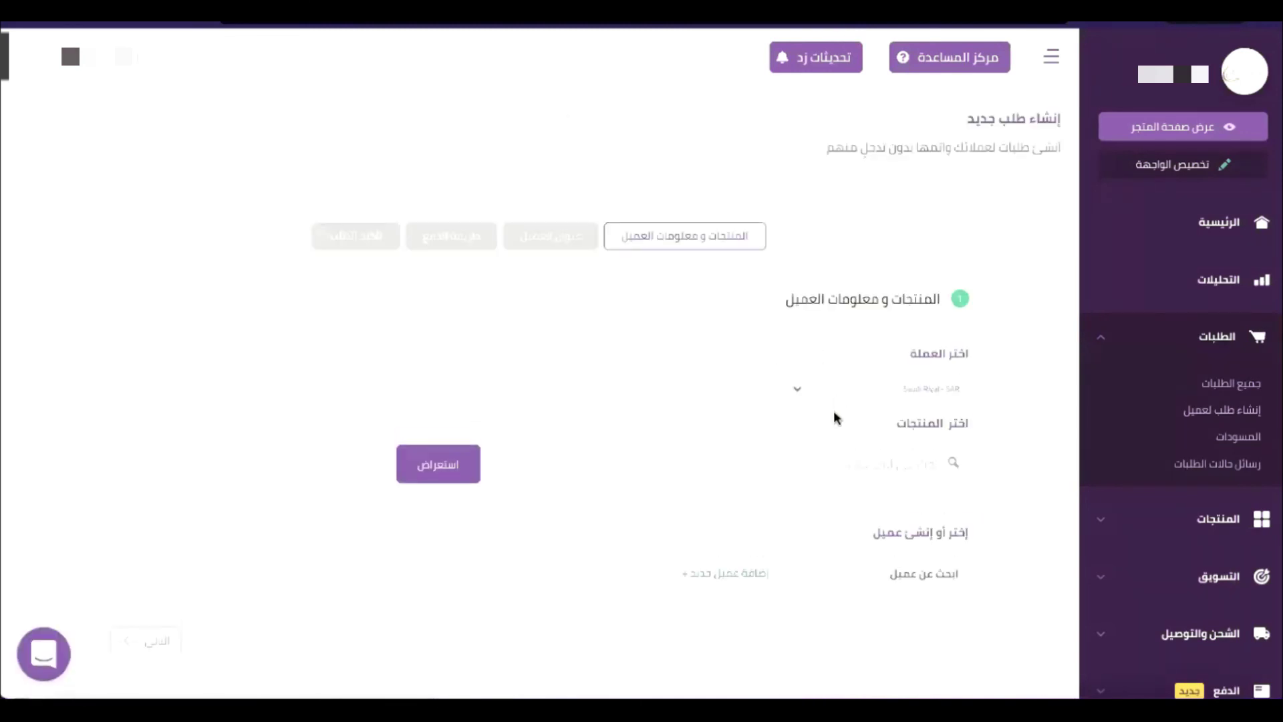
{"action": "left_click", "coordinate": [845, 472]}
{"action": "scroll", "coordinate": [845, 473], "scroll_direction": "down", "scroll_amount": 12}
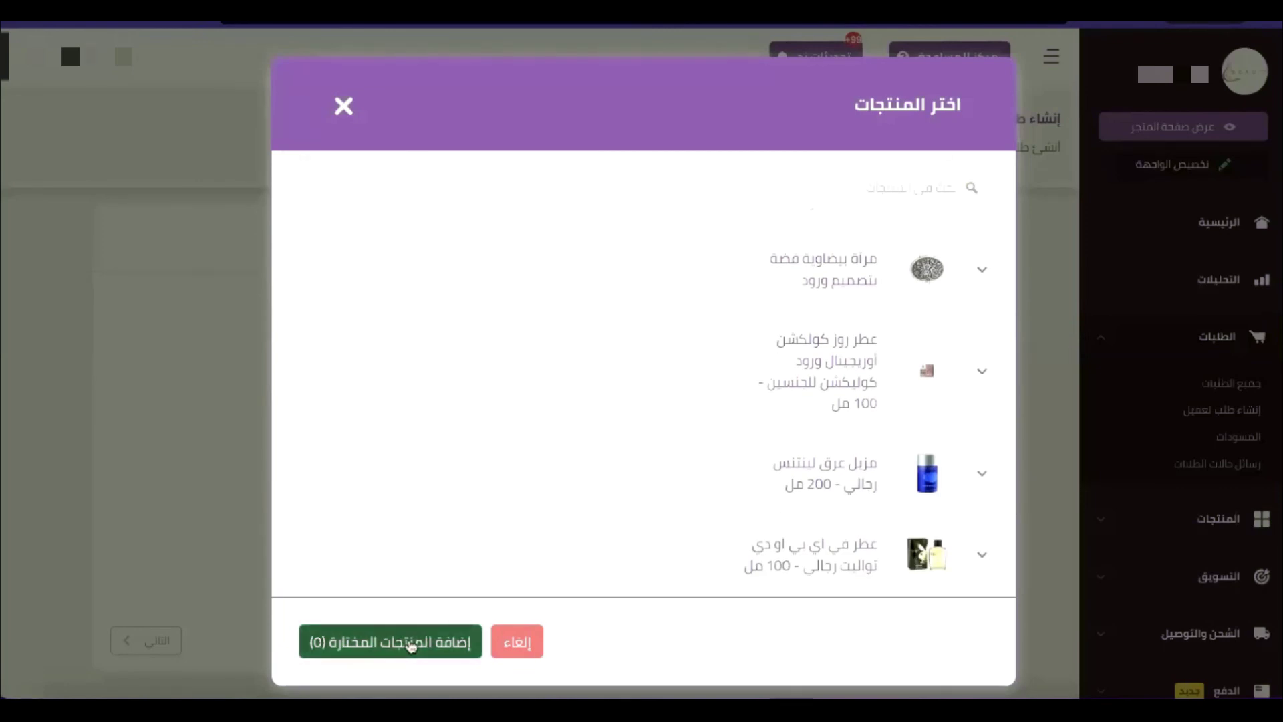
{"action": "left_click", "coordinate": [982, 372]}
{"action": "left_click", "coordinate": [884, 446]}
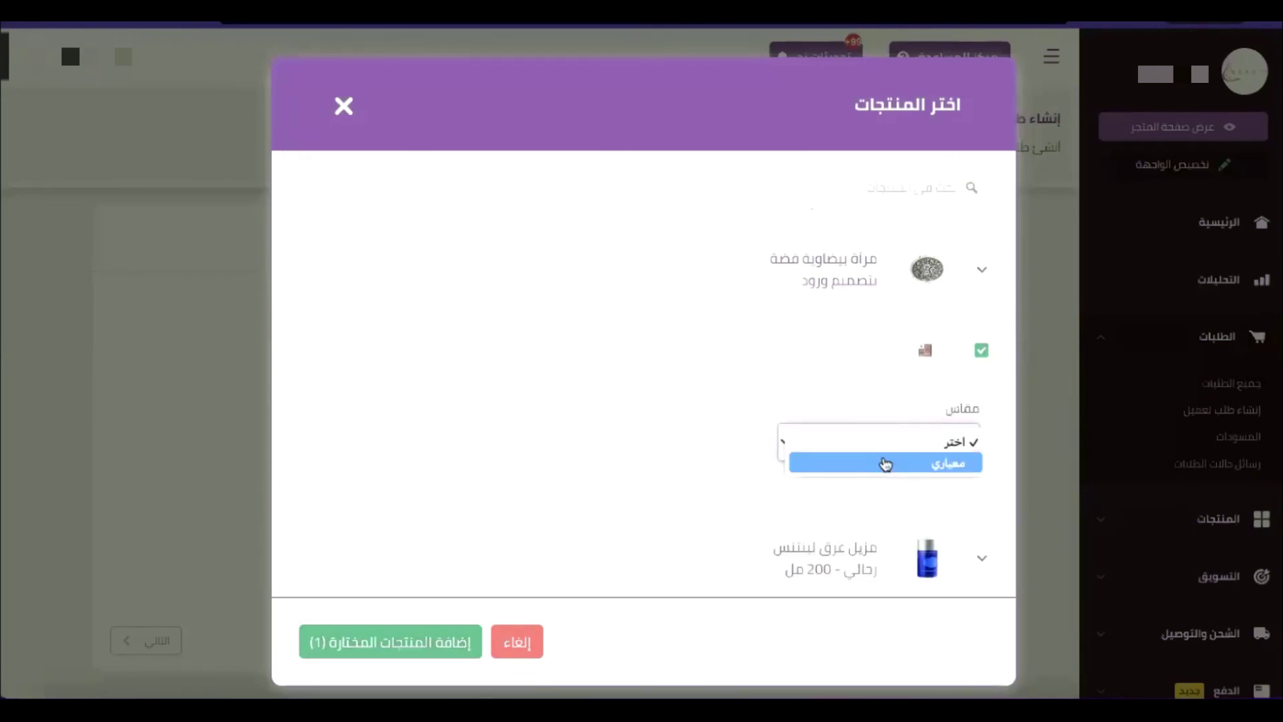
{"action": "left_click", "coordinate": [885, 463]}
{"action": "left_click", "coordinate": [405, 645]}
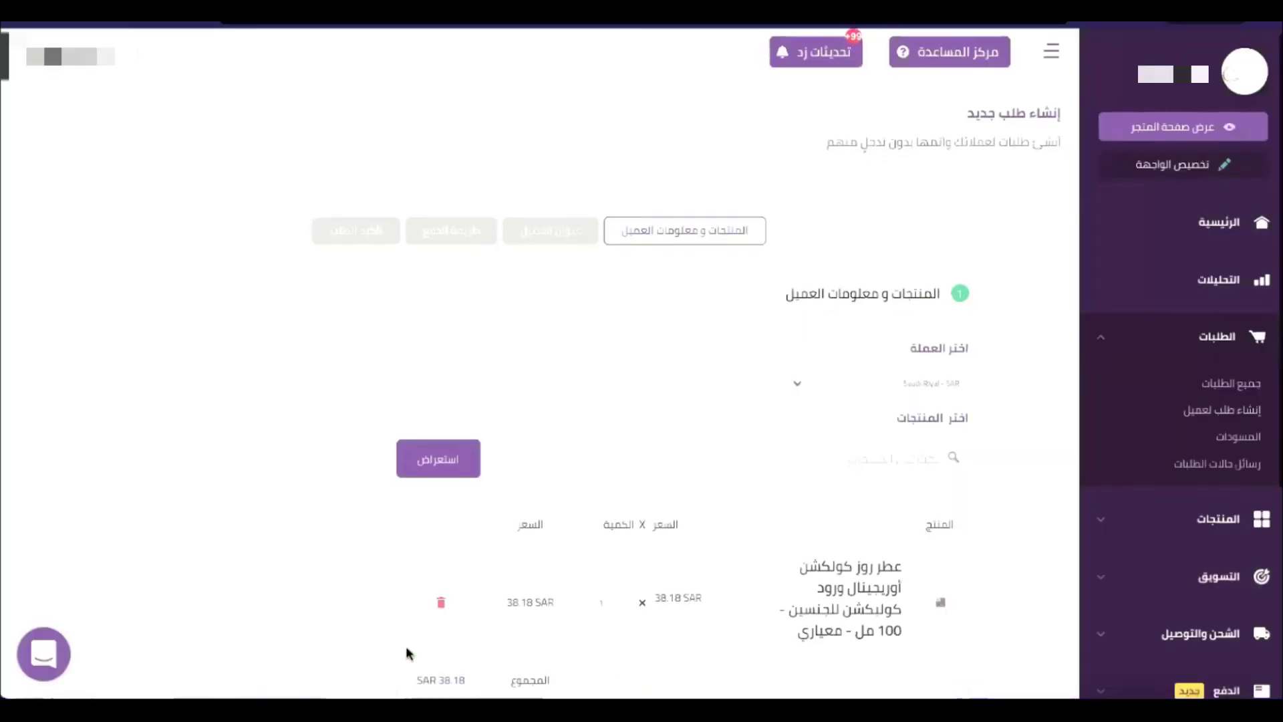
Activate the search for an existing customer in the new order
{"action": "scroll", "coordinate": [406, 645], "scroll_direction": "down", "scroll_amount": 5}
{"action": "left_click", "coordinate": [866, 509]}
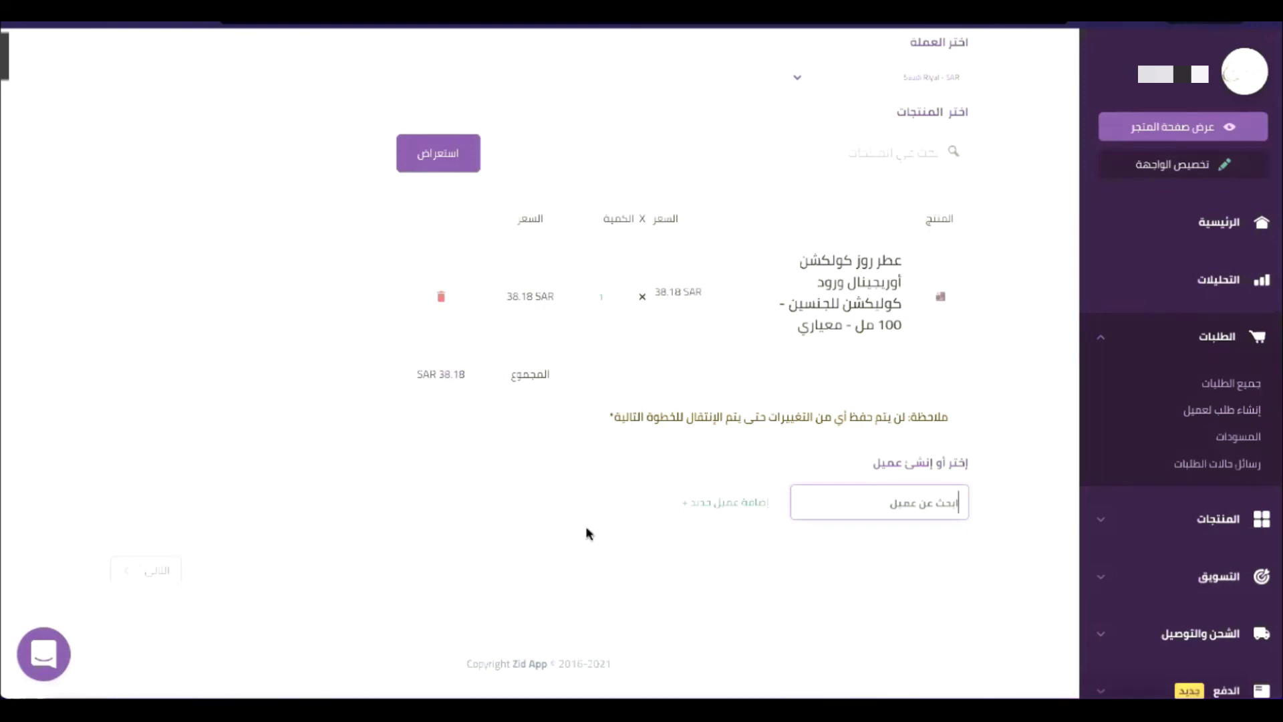
{"action": "scroll", "coordinate": [1172, 531], "scroll_direction": "down", "scroll_amount": 3}
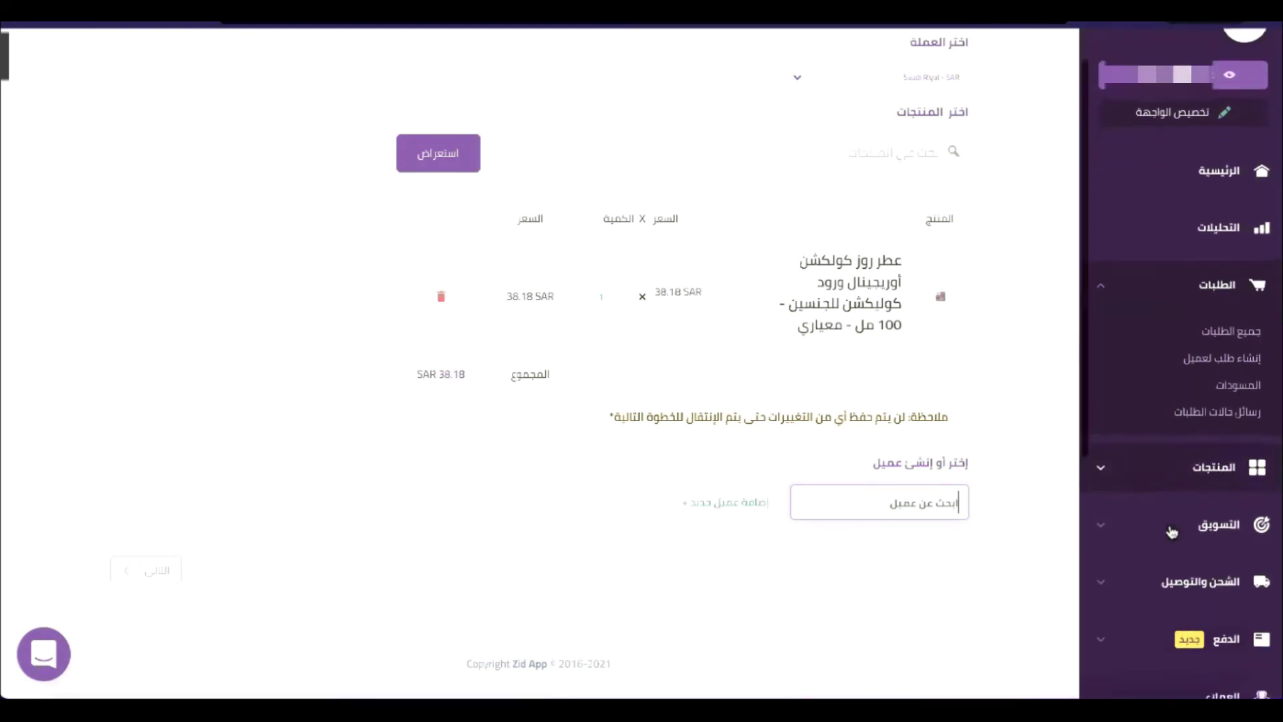
{"action": "scroll", "coordinate": [1172, 531], "scroll_direction": "down", "scroll_amount": 5}
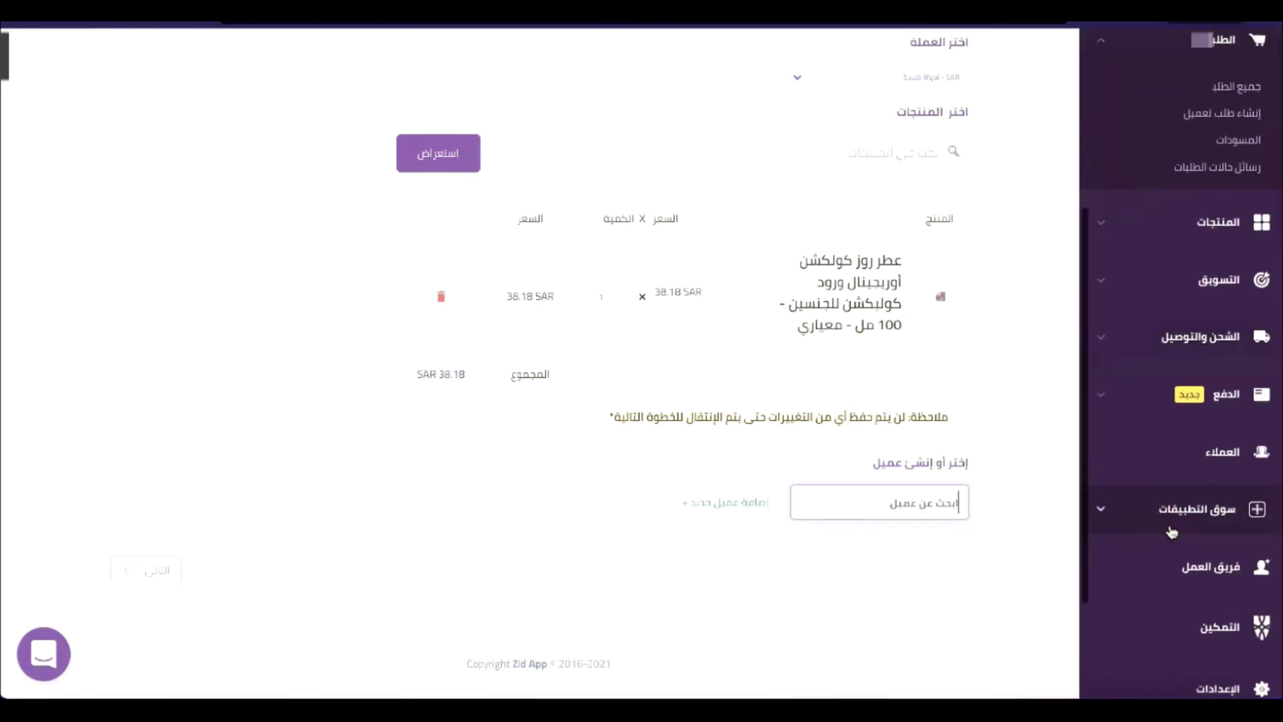
{"action": "scroll", "coordinate": [1172, 532], "scroll_direction": "up", "scroll_amount": 7}
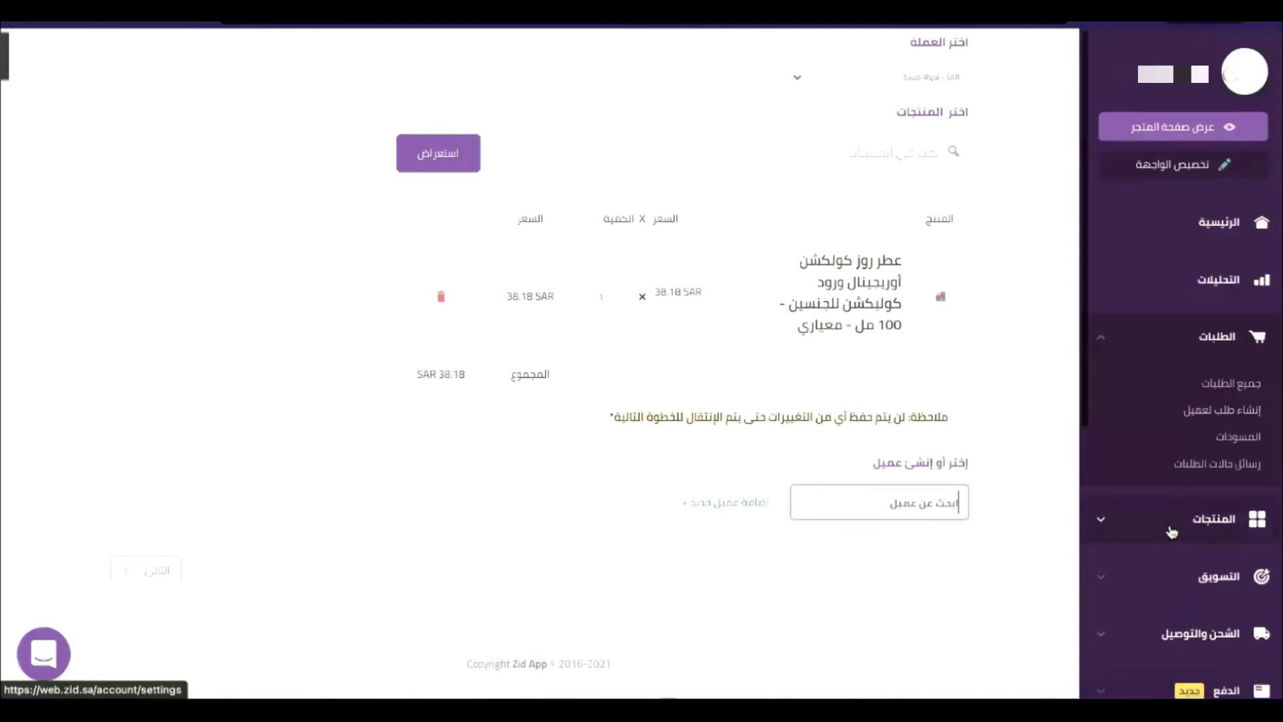